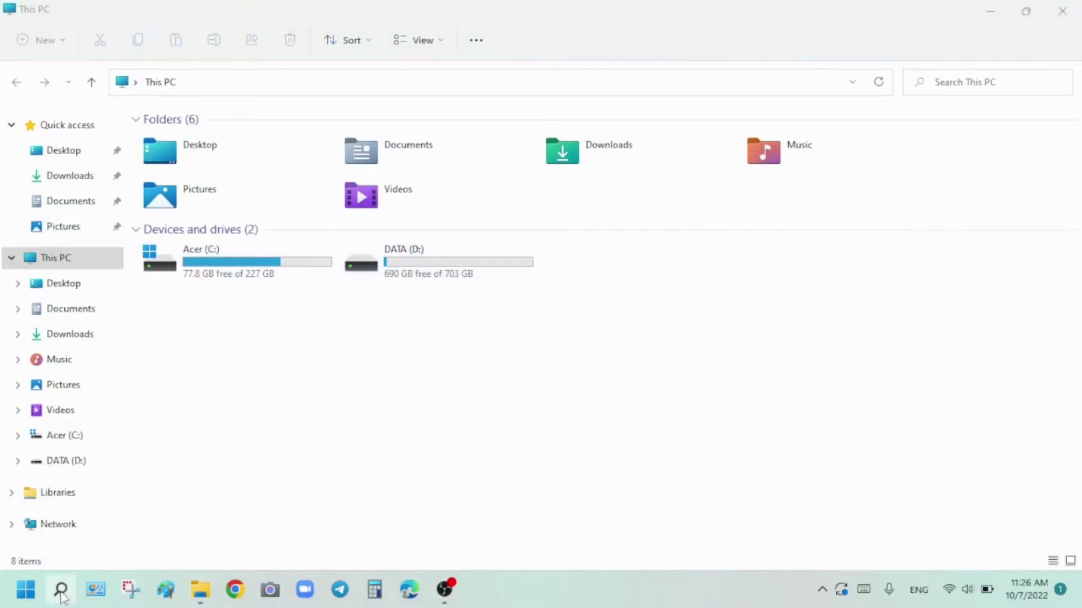
Step: Search Windows for 'disk managment' to surface Create and format hard disk partitions
click(61, 590)
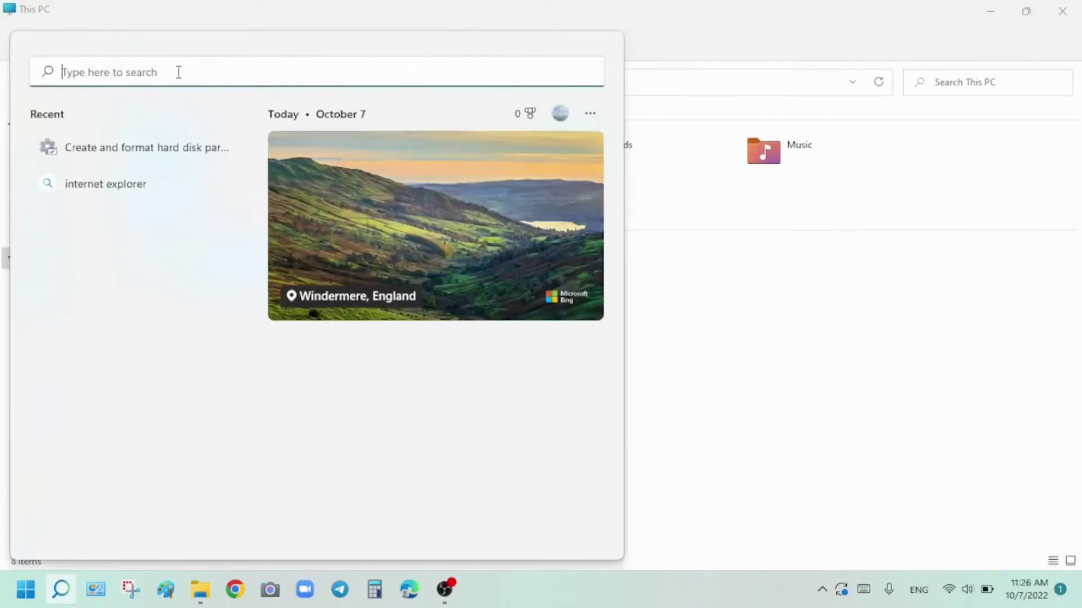
text(di)
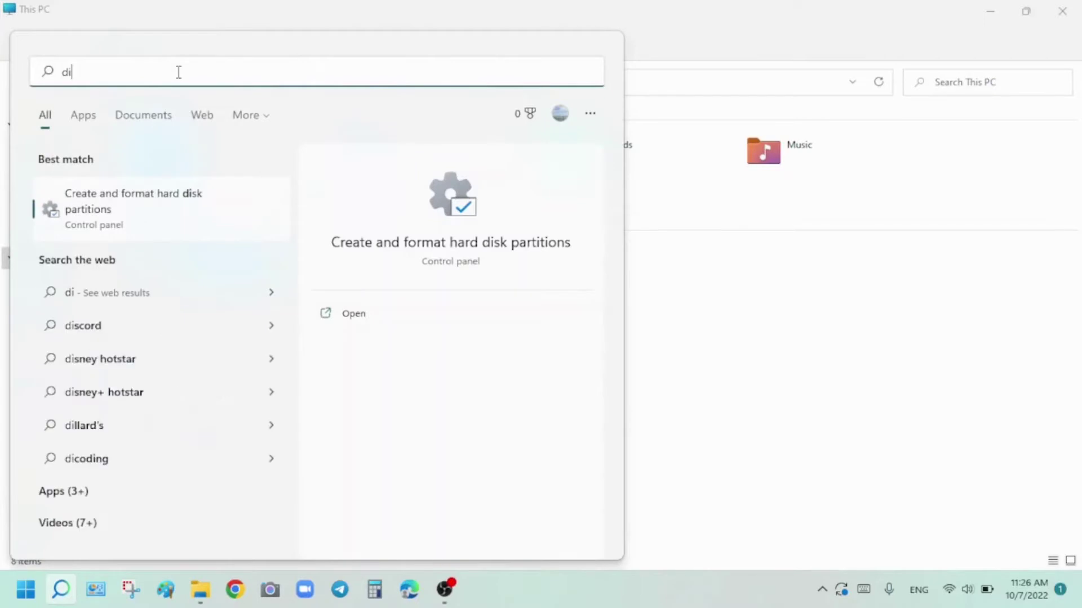
text(sk)
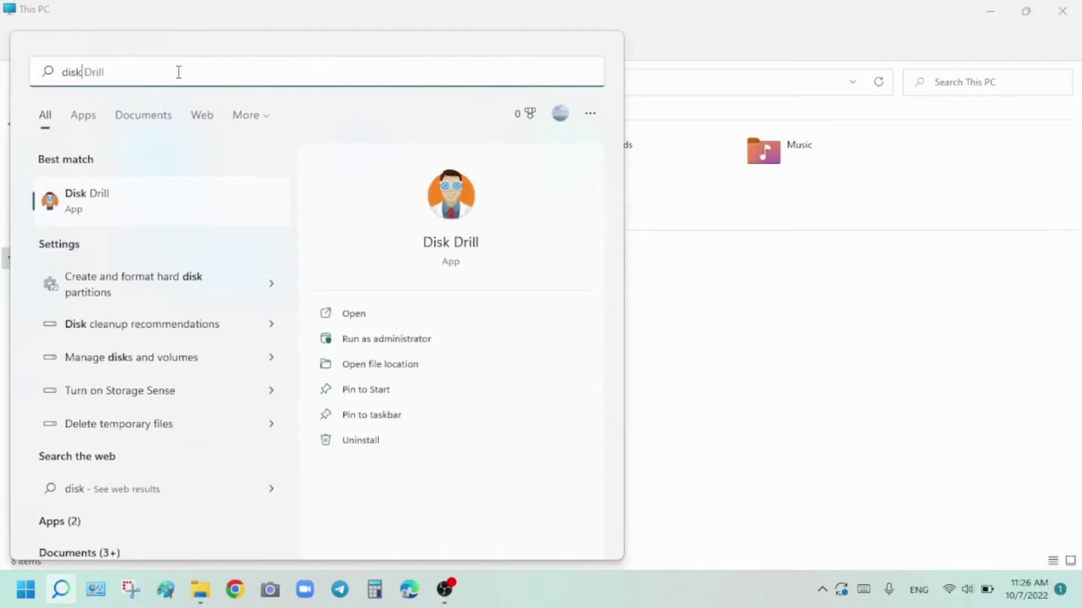
text( man)
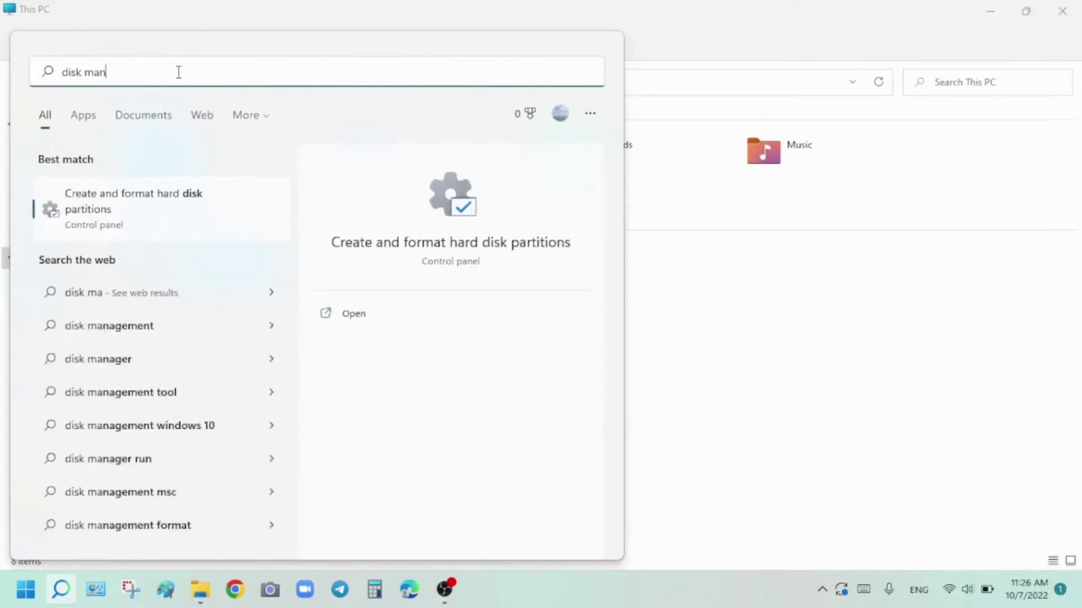
text(agmen)
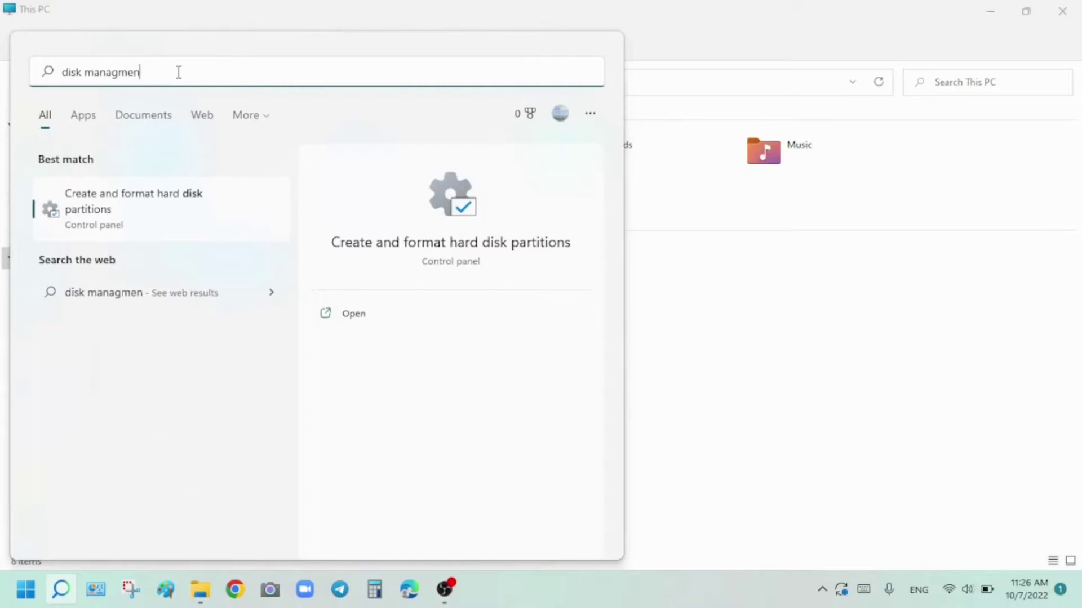
text(t)
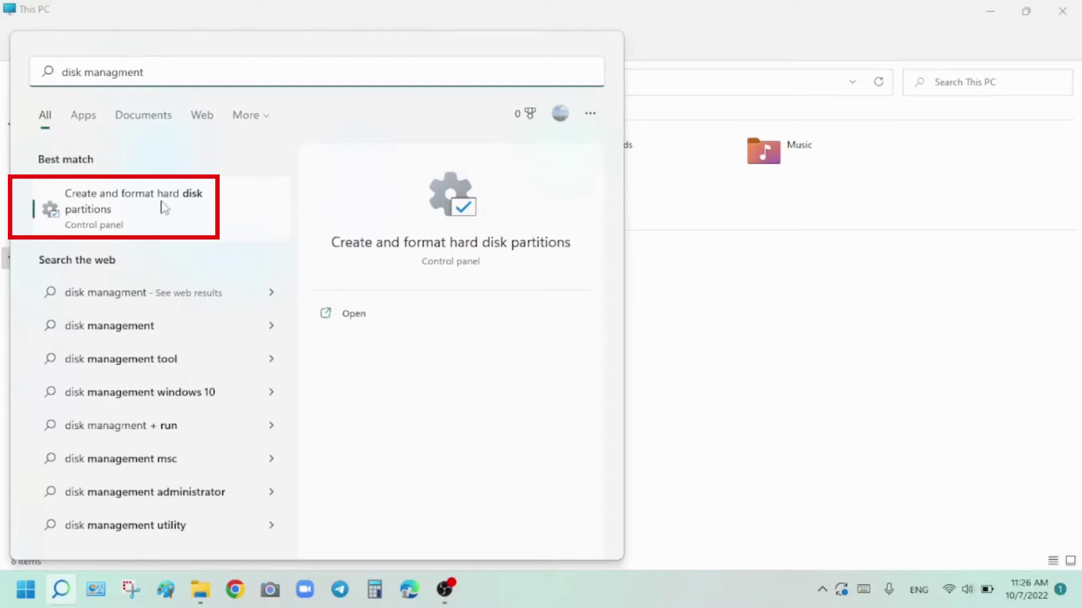
Step: Launch Disk Management maximized and bring up Shrink Volume for DATA (D:)
click(118, 202)
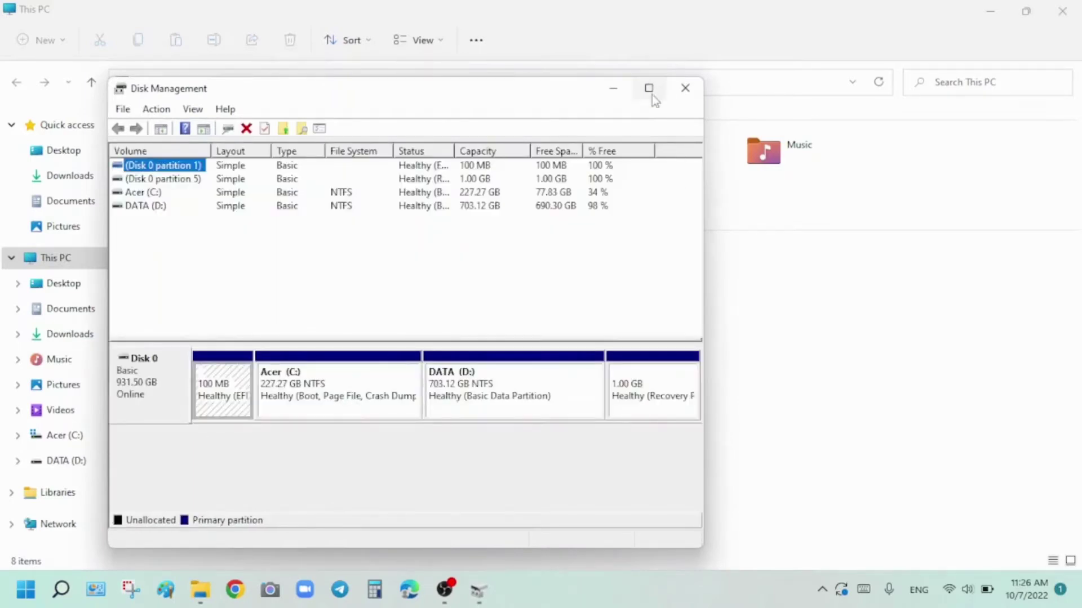
click(652, 93)
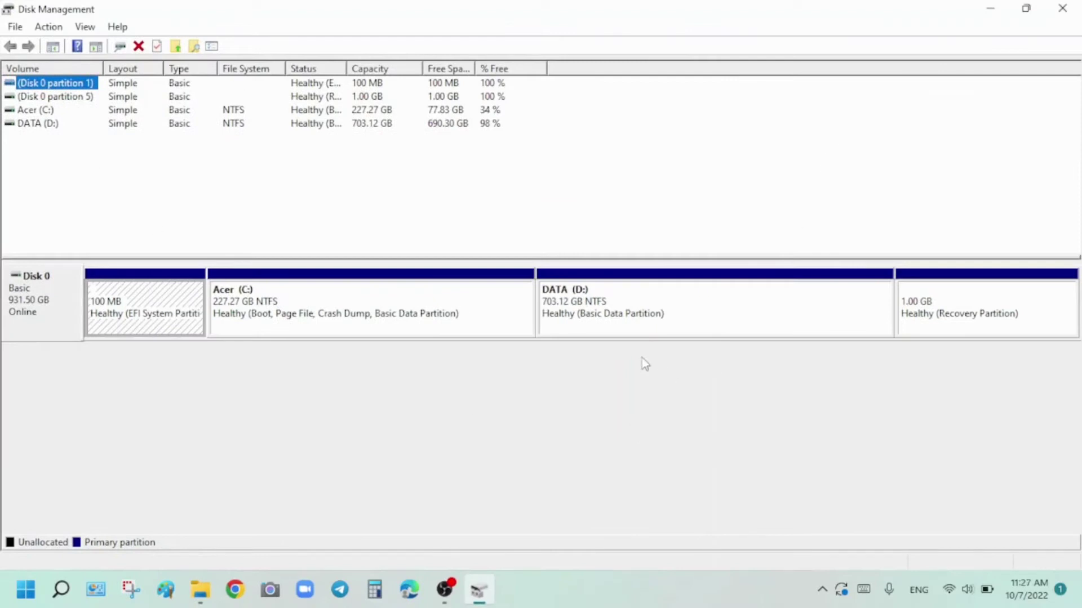
right_click(638, 303)
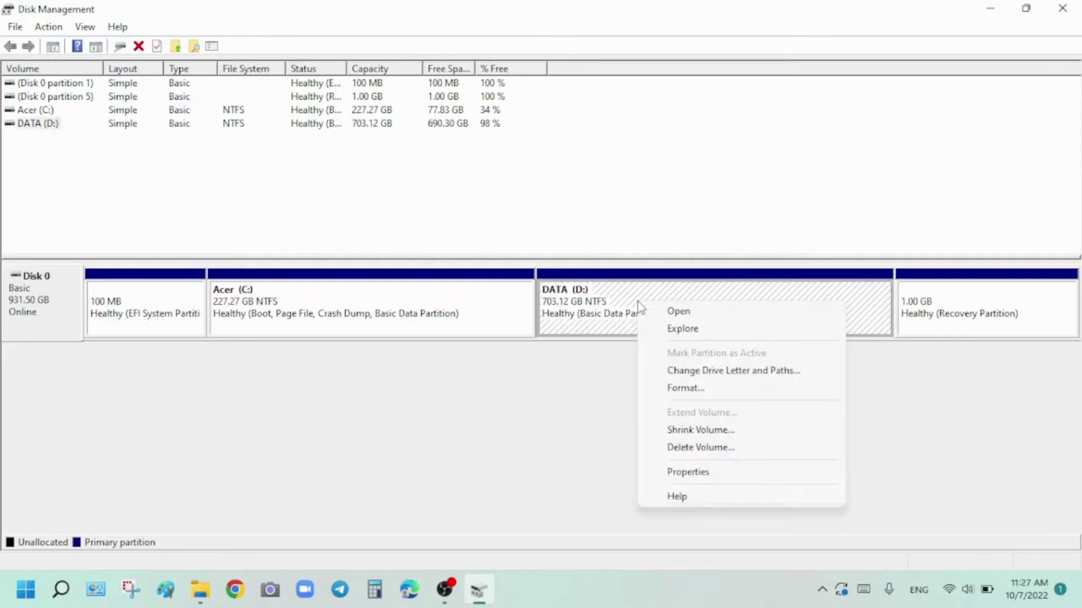
click(702, 431)
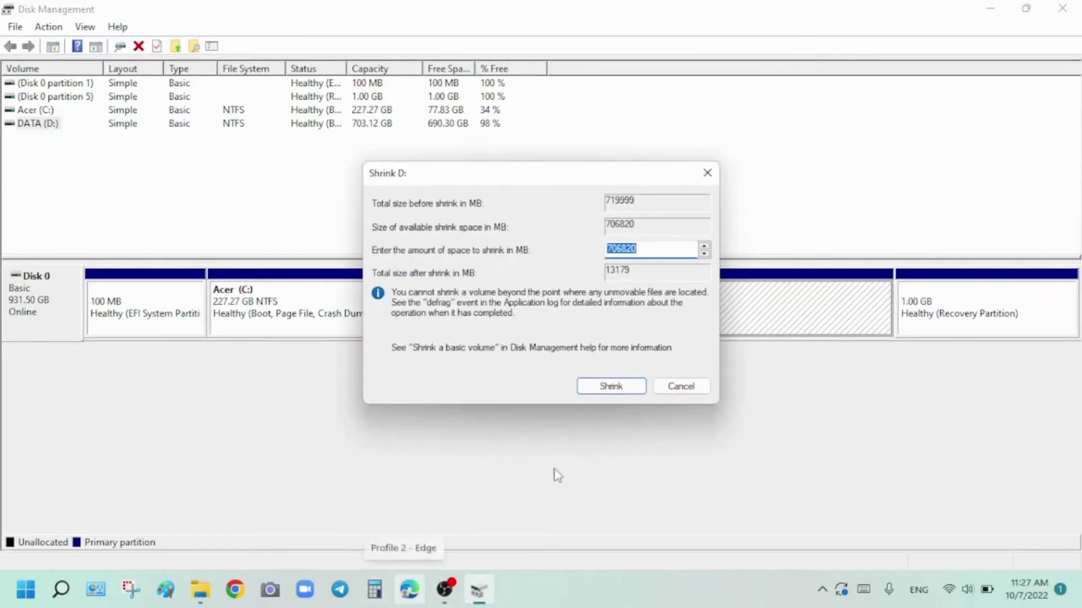
Step: Multiply 1024 by 500 in Calculator to get 512,000 MB
click(375, 594)
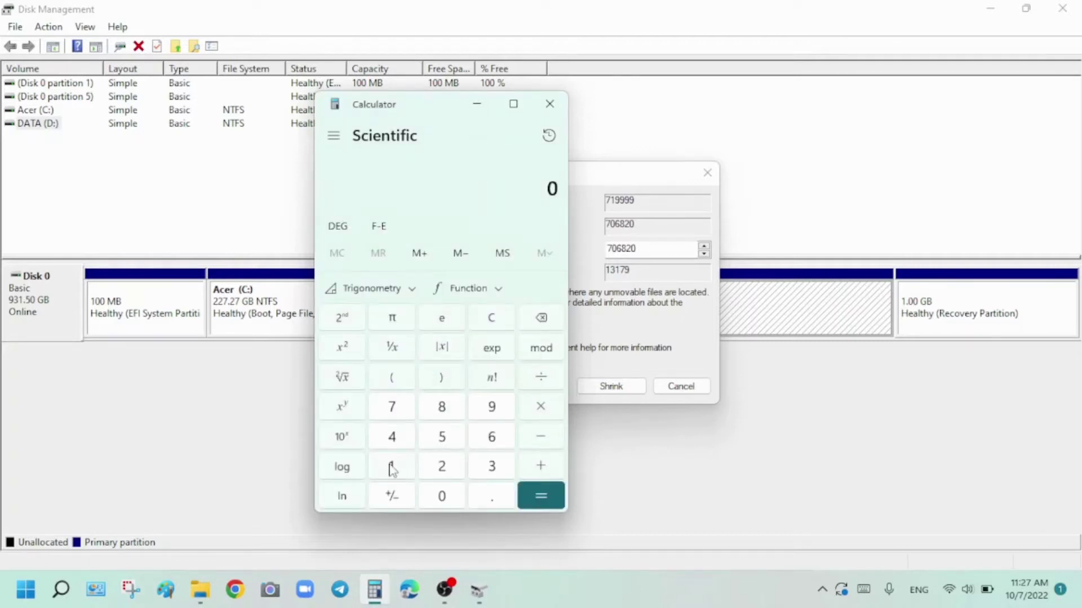
click(393, 469)
click(442, 496)
click(445, 469)
click(394, 435)
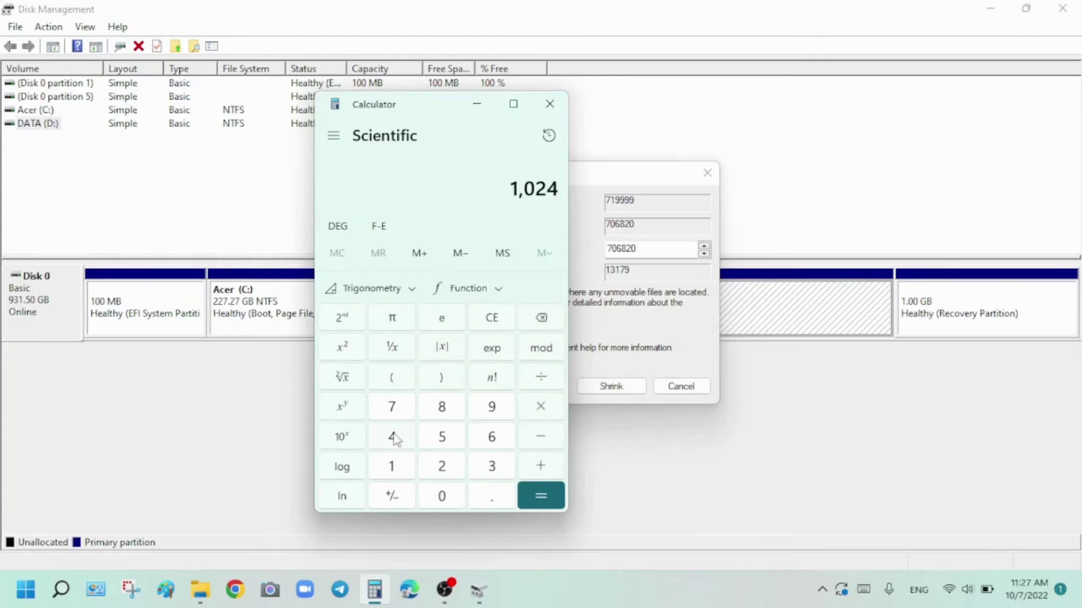
click(541, 411)
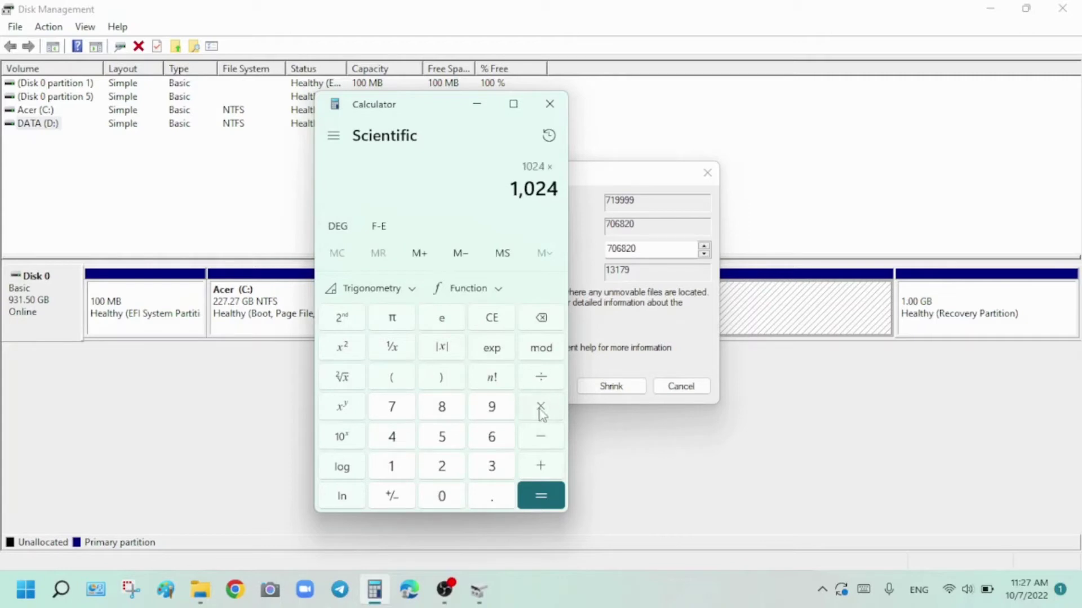
click(442, 438)
click(442, 499)
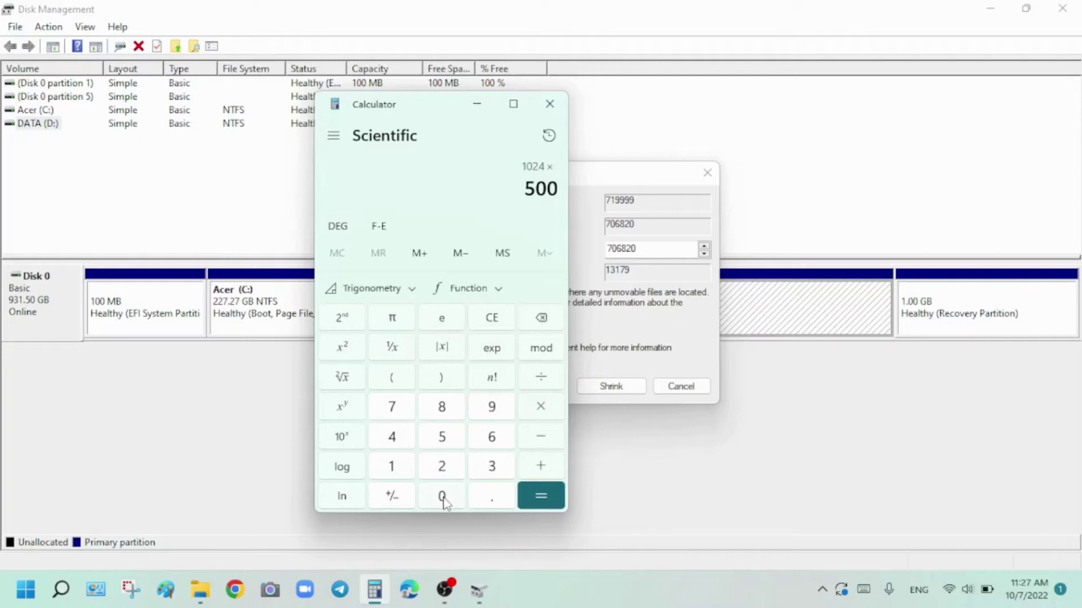
click(541, 496)
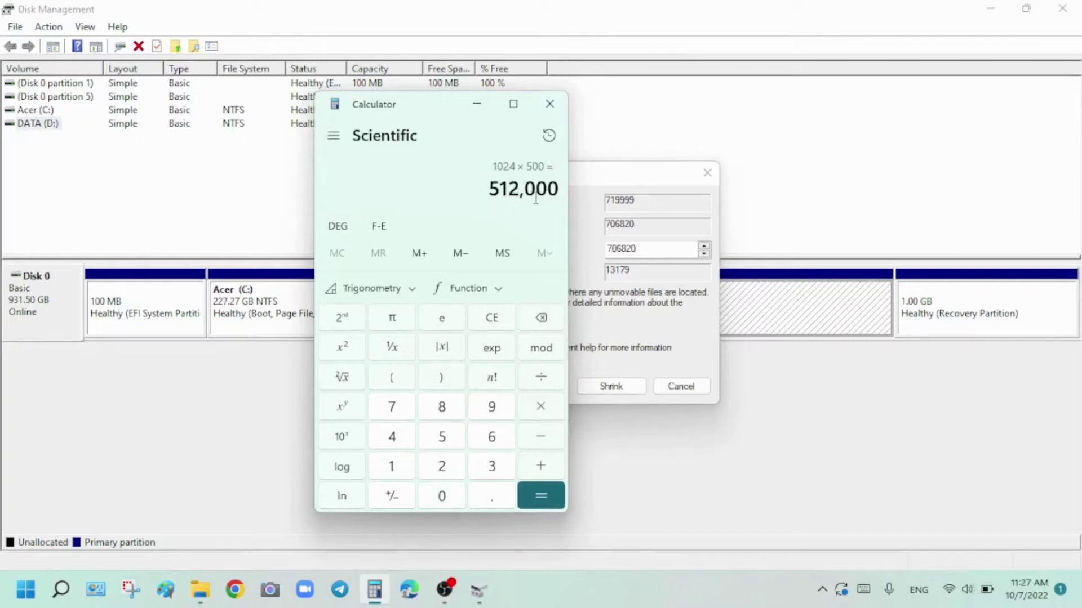
Step: Shrink DATA (D:) by 512000 MB
click(153, 430)
text(51)
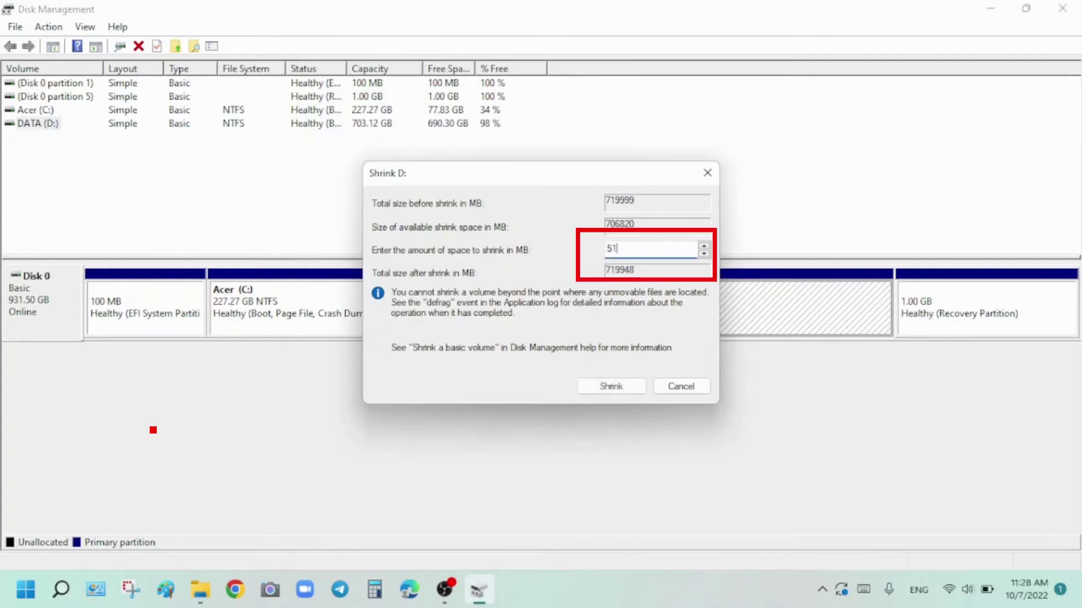
text(20)
text(00)
click(611, 387)
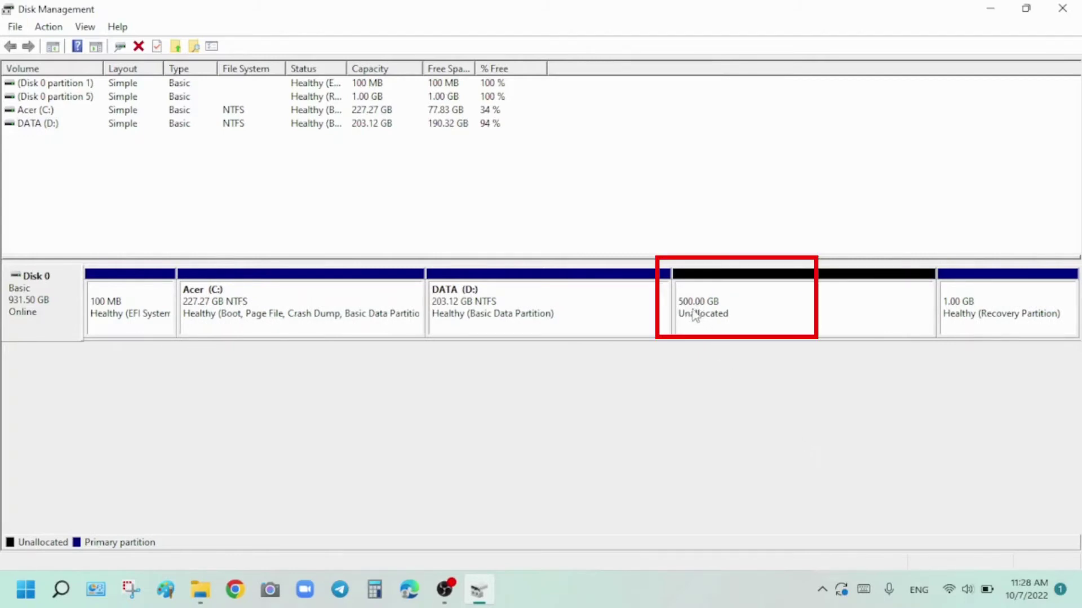
Step: Create a full-size 512000 MB NTFS simple volume as drive E in the unallocated space
right_click(739, 314)
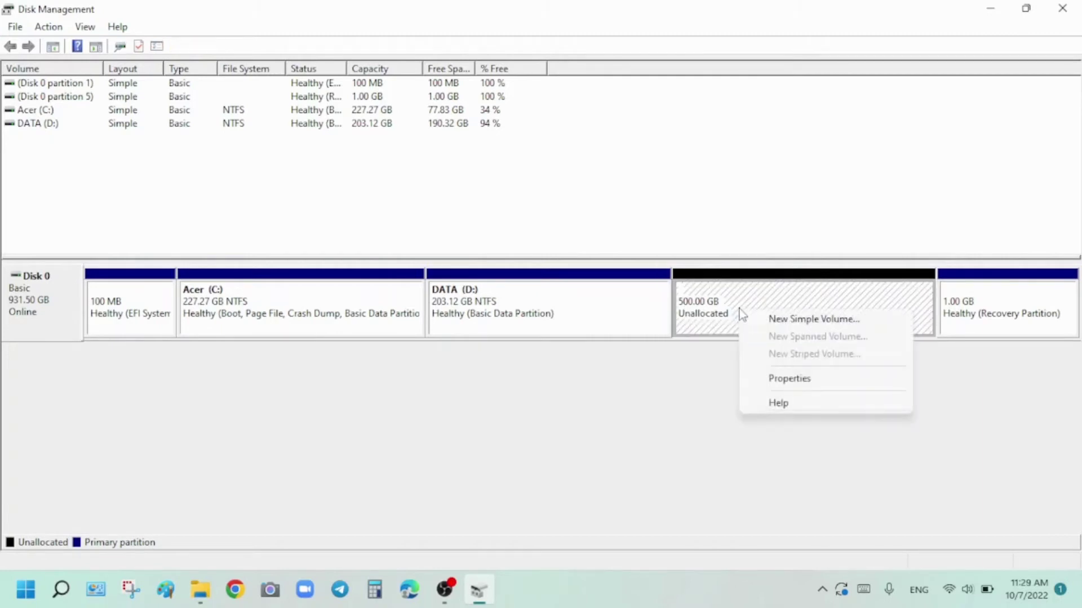
click(788, 319)
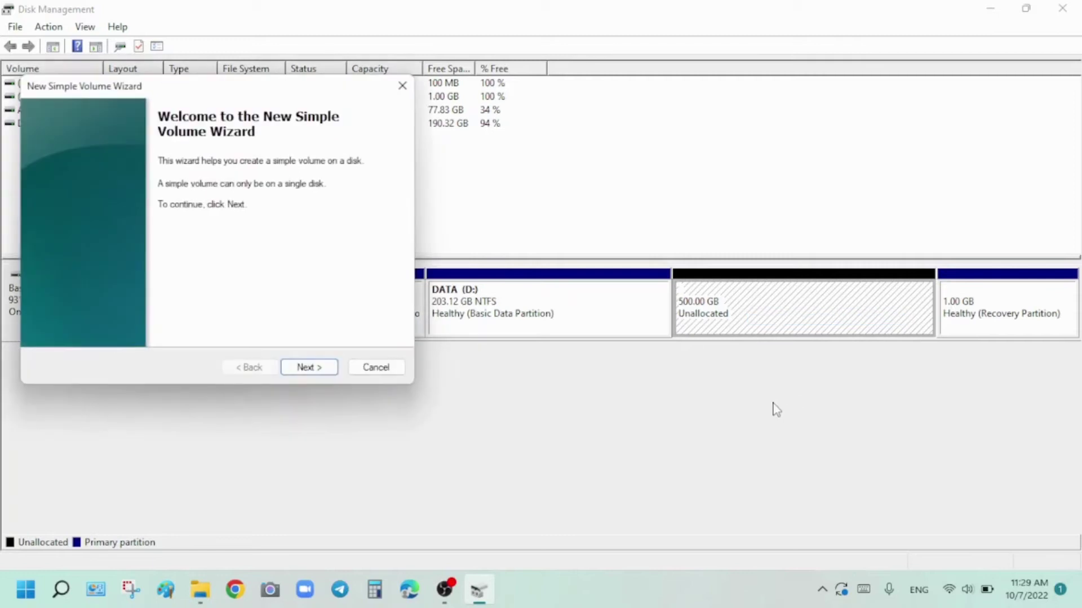
click(314, 371)
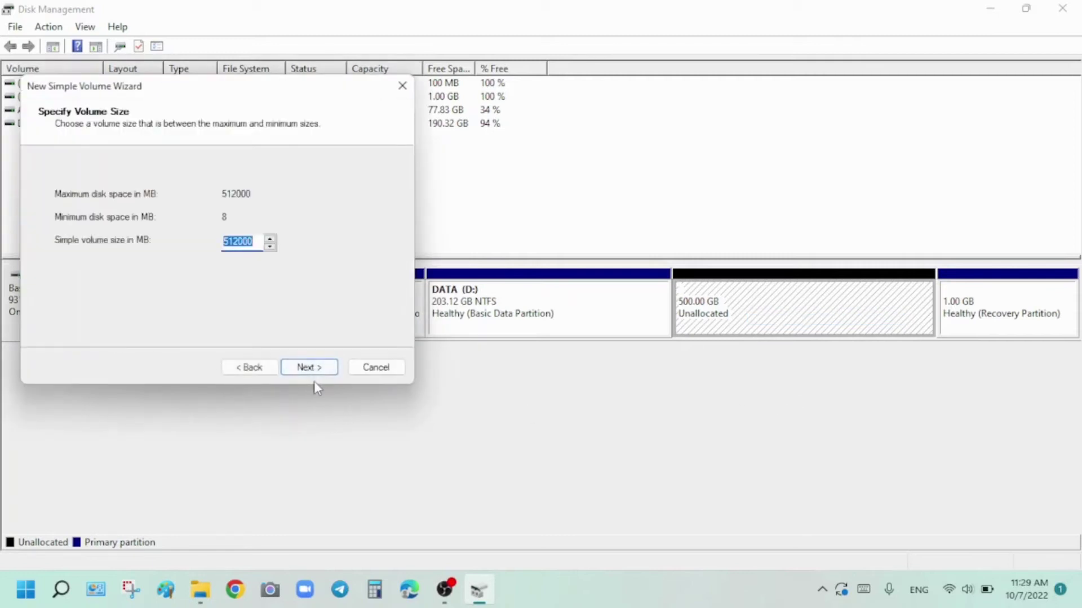
click(309, 375)
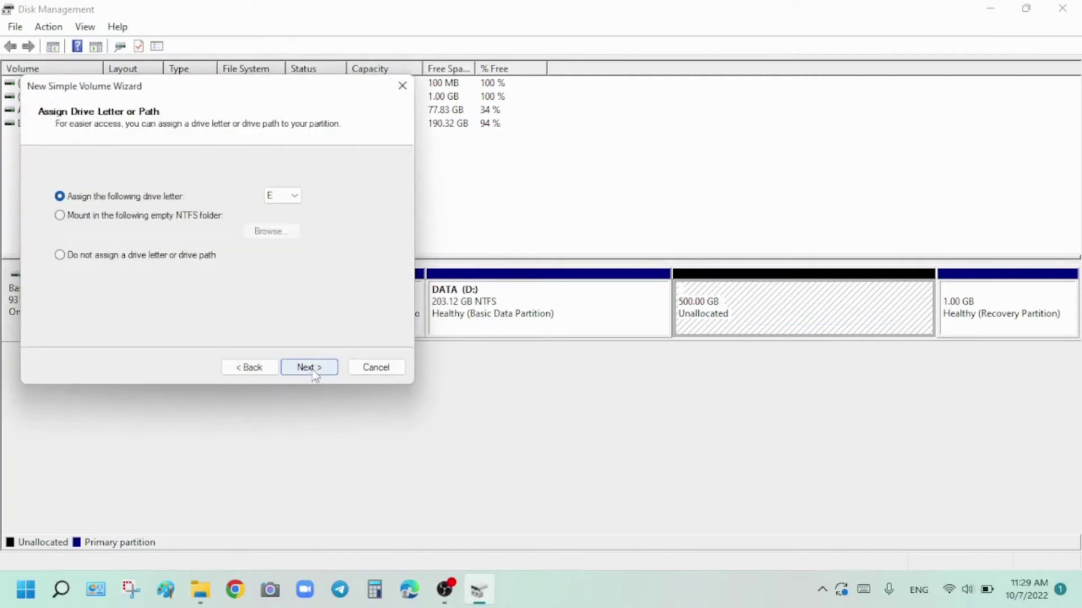
click(295, 199)
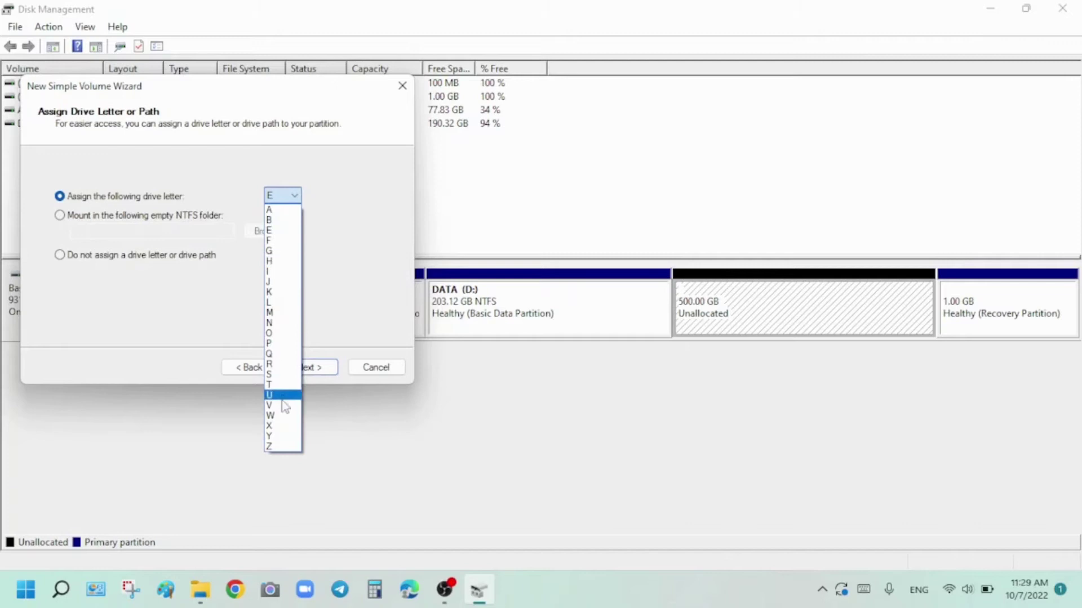
click(343, 206)
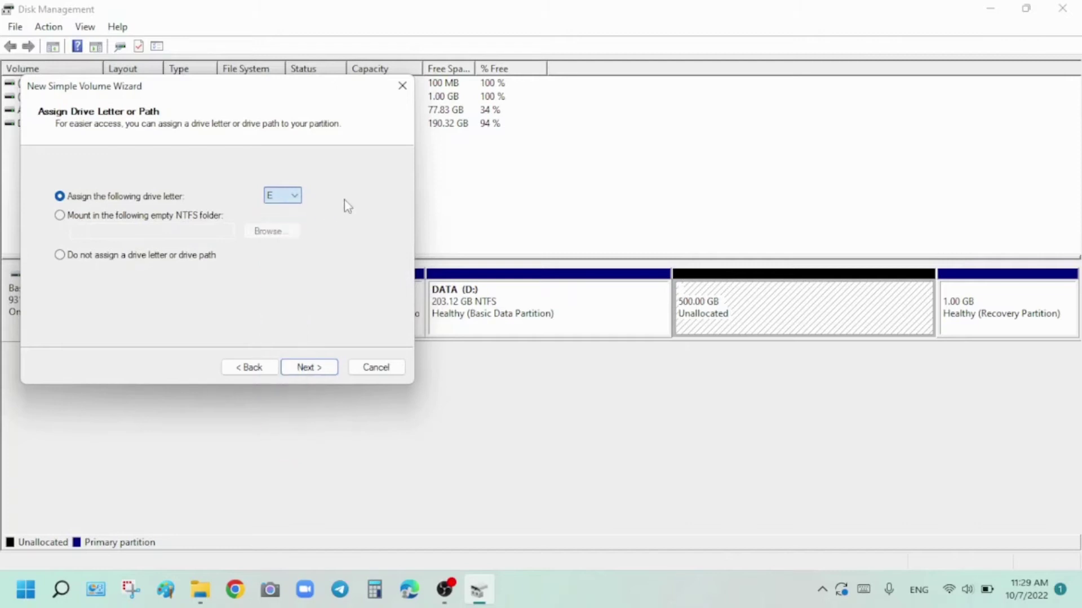
click(314, 370)
click(313, 369)
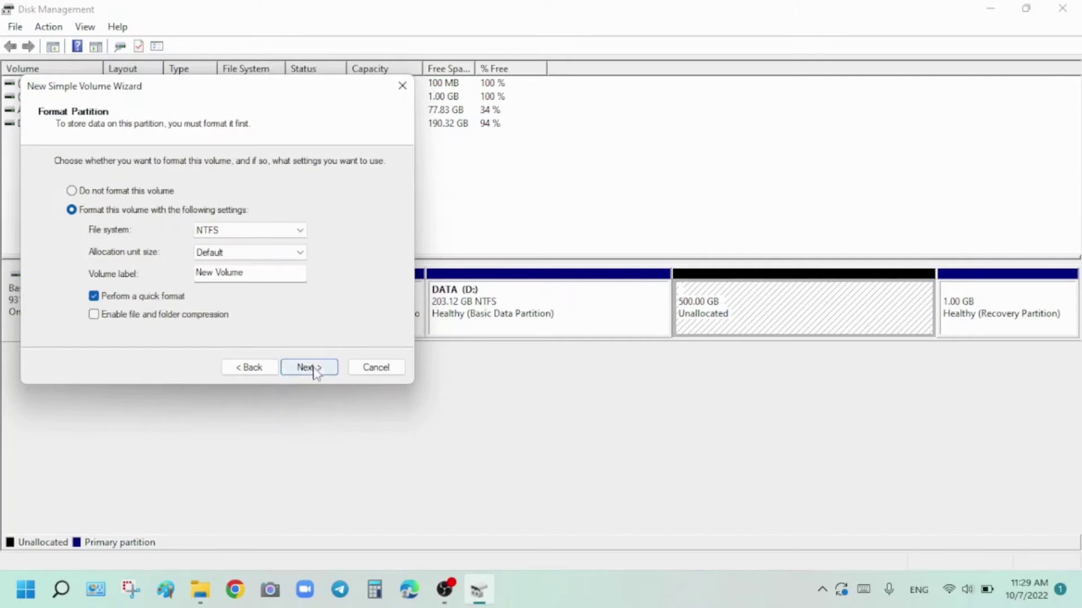
click(309, 369)
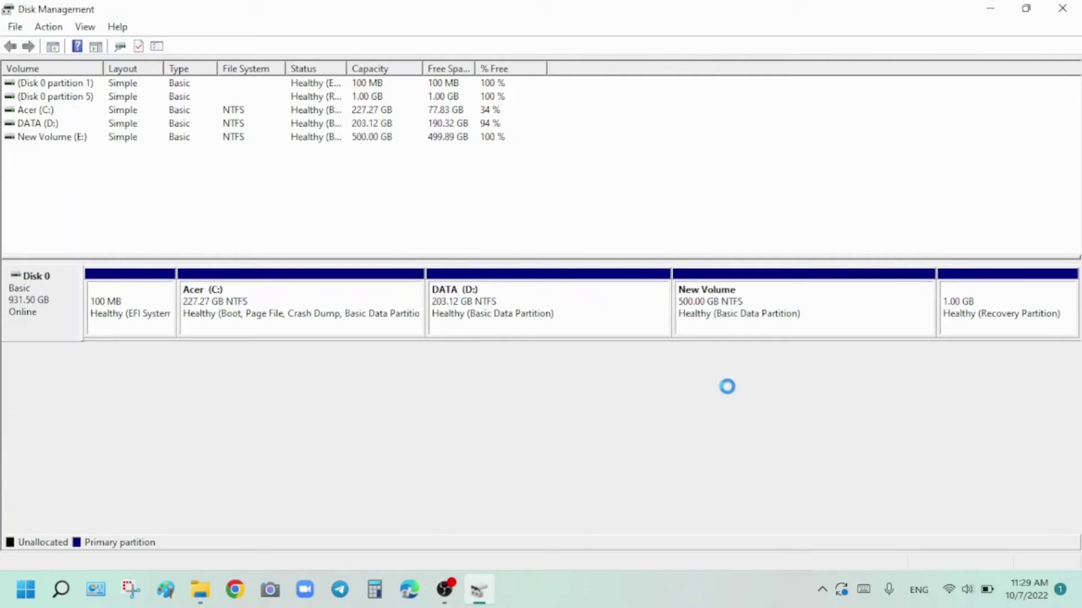
Step: Open DATA (D:) in This PC and cut all three of its items
key(super+e)
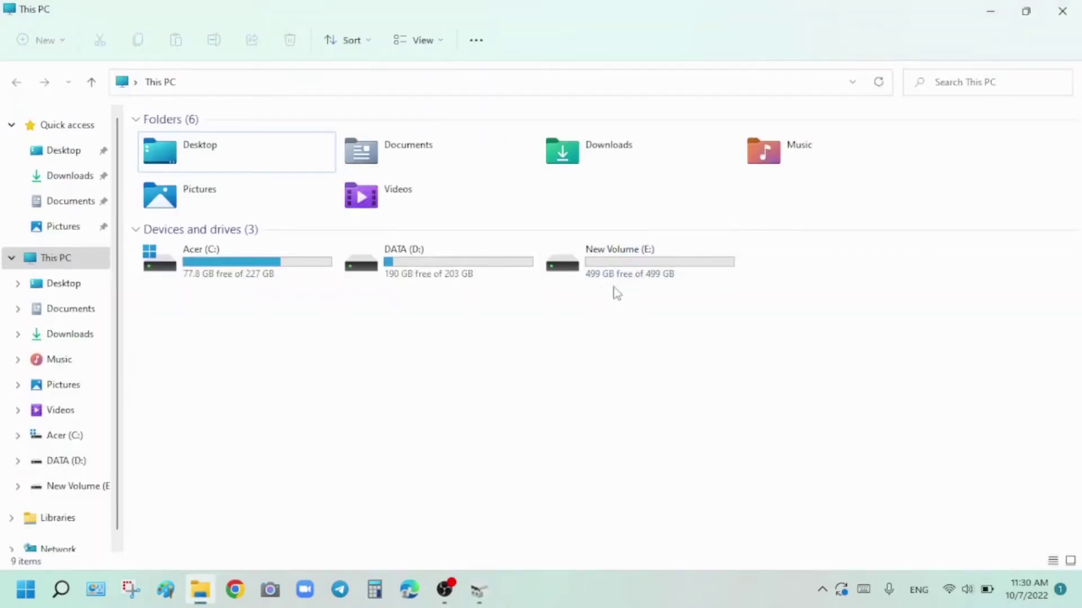
click(428, 266)
double_click(428, 266)
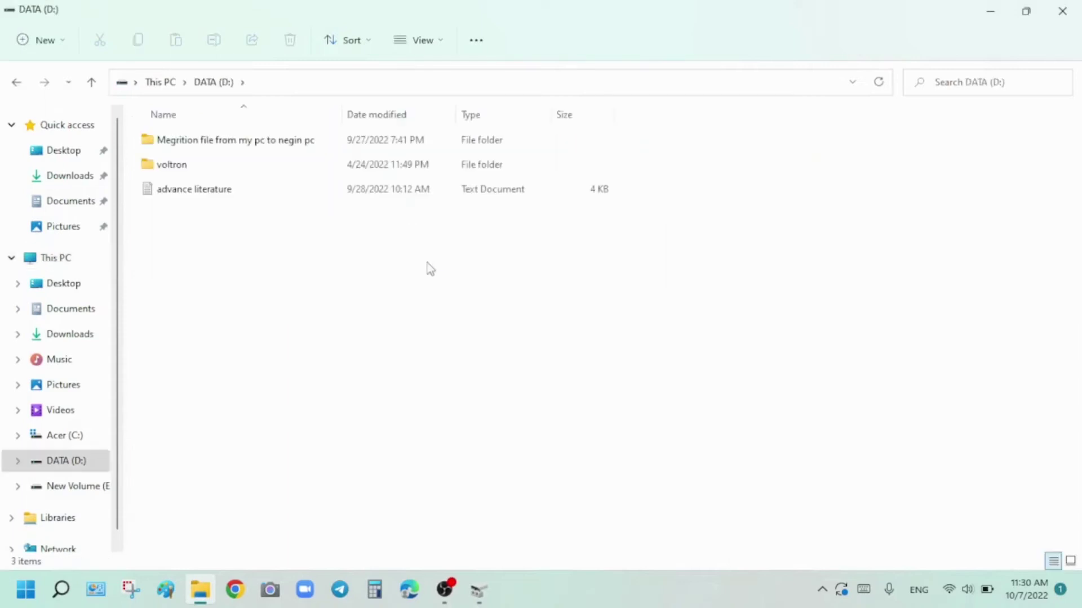
drag(235, 255, 191, 134)
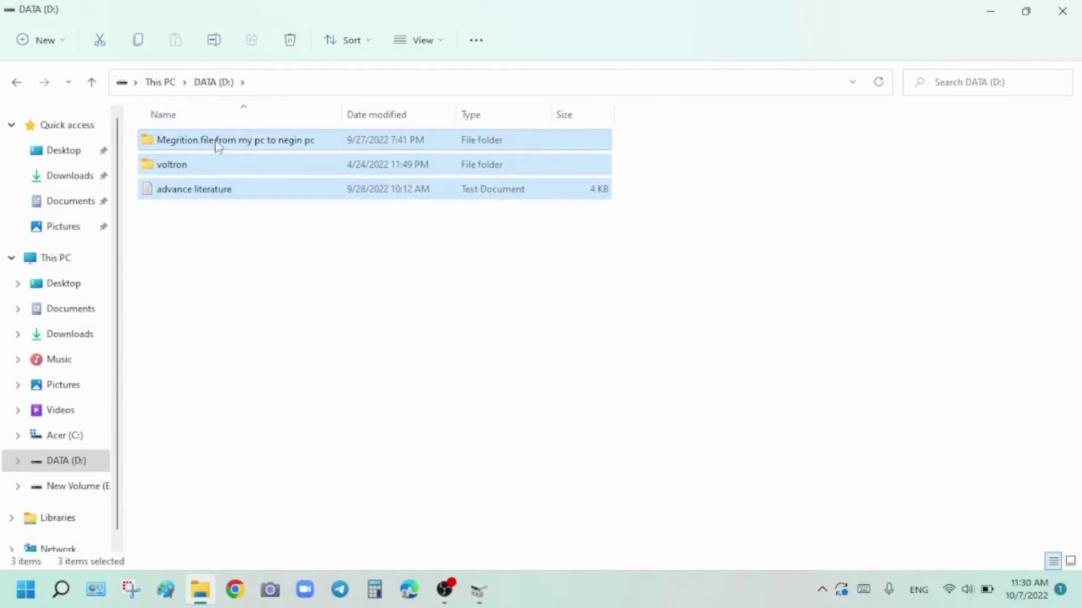
right_click(219, 145)
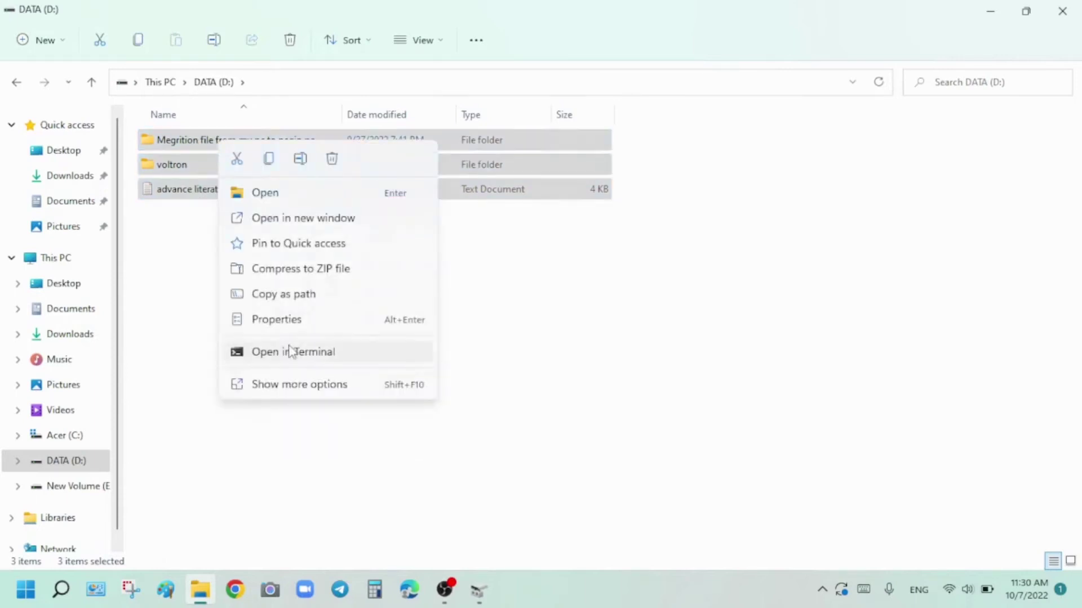
click(236, 161)
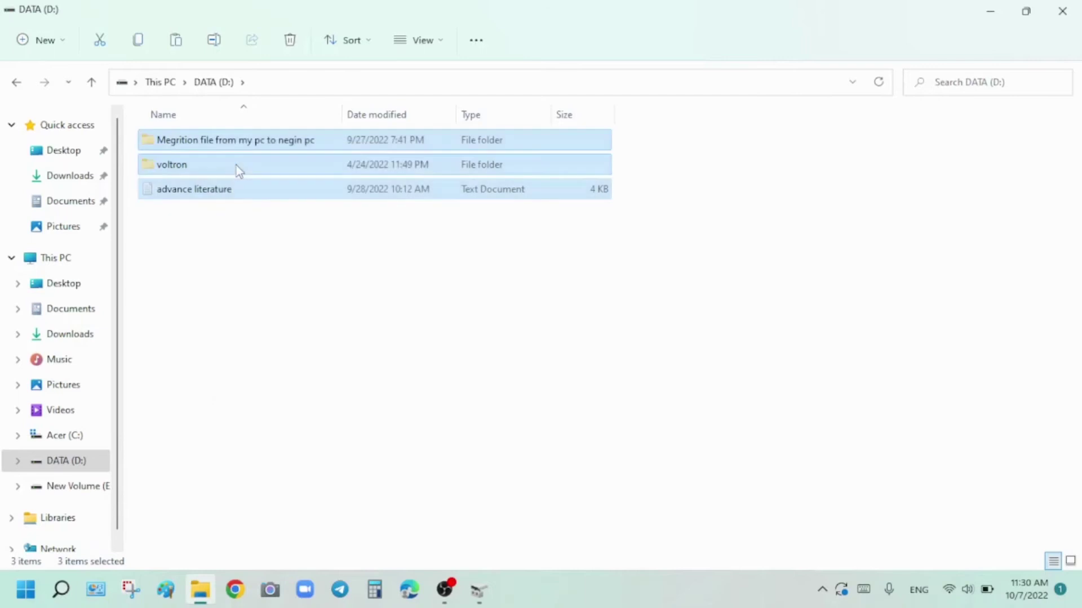
Step: Paste the cut items into New Volume (E:), then cancel the move near completion
click(91, 81)
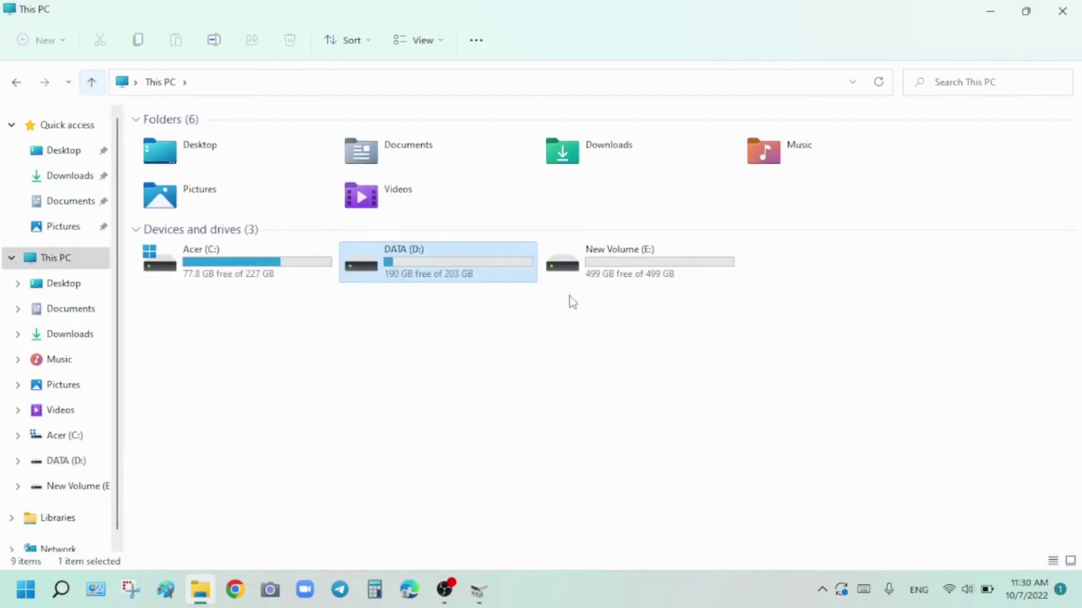
double_click(635, 256)
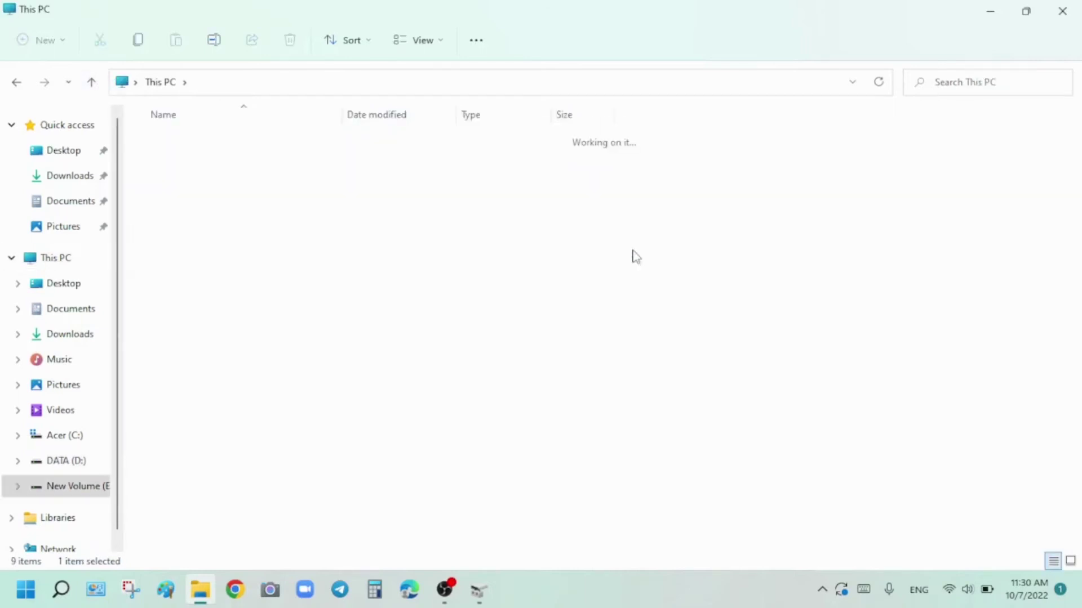
right_click(355, 260)
click(374, 273)
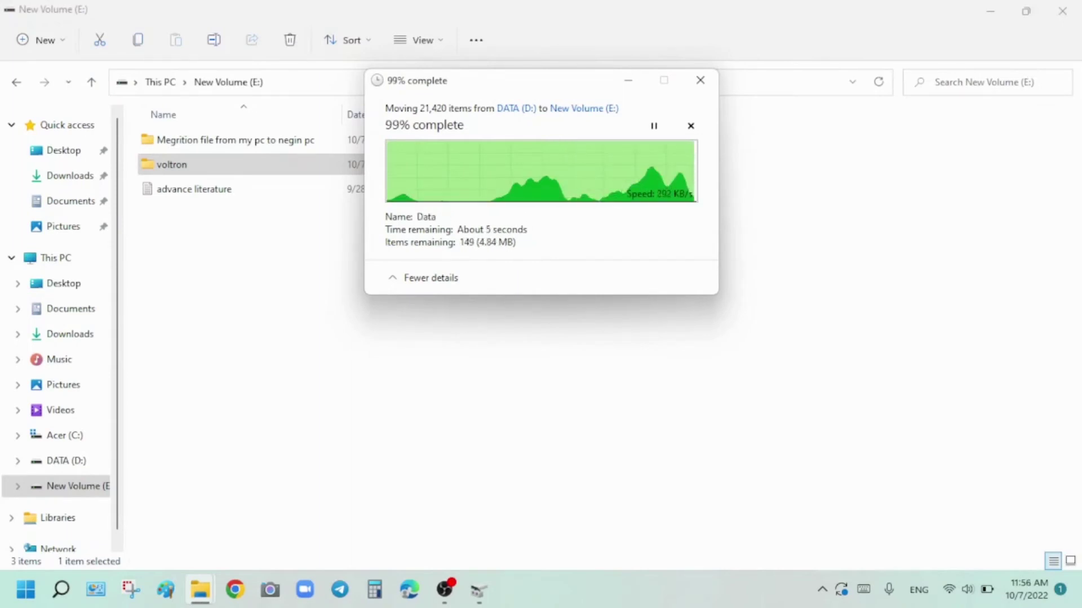
click(700, 80)
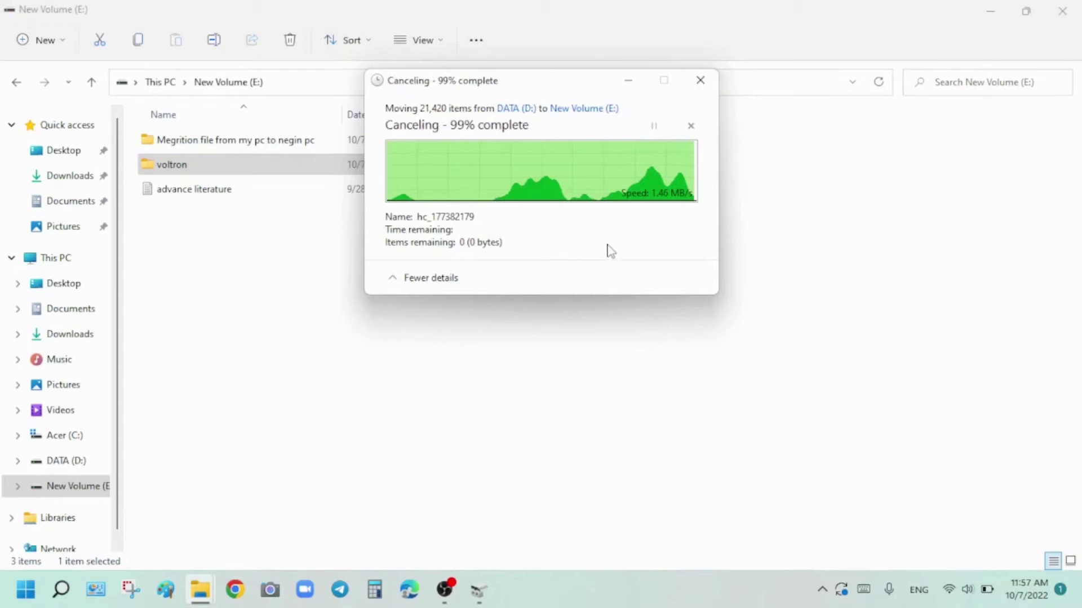
Step: Delete the DATA (D:) volume and confirm, freeing its 203.12 GB
key(alt+Tab)
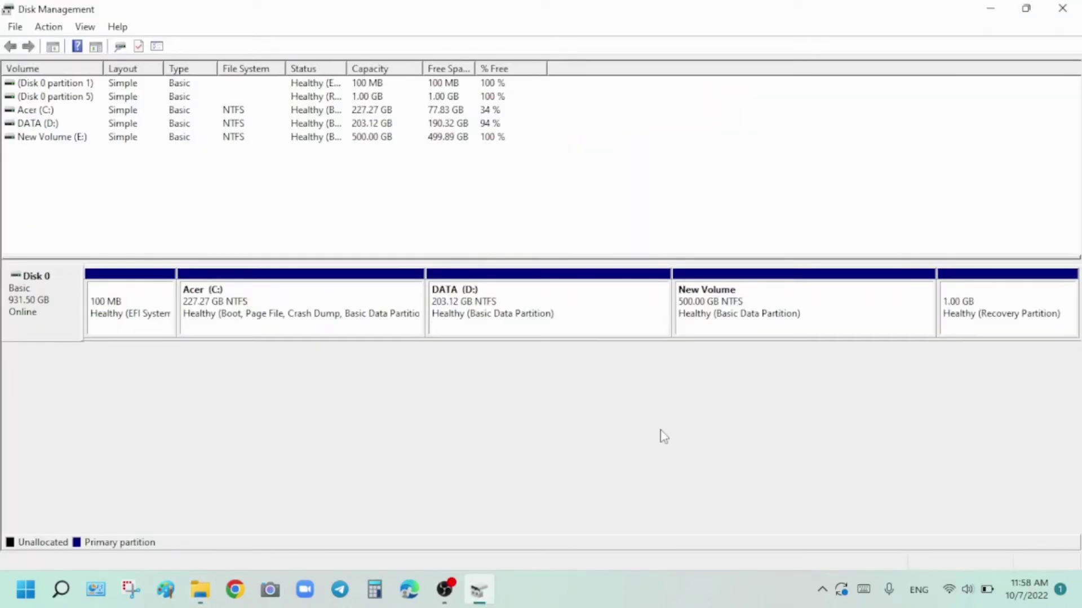
click(522, 307)
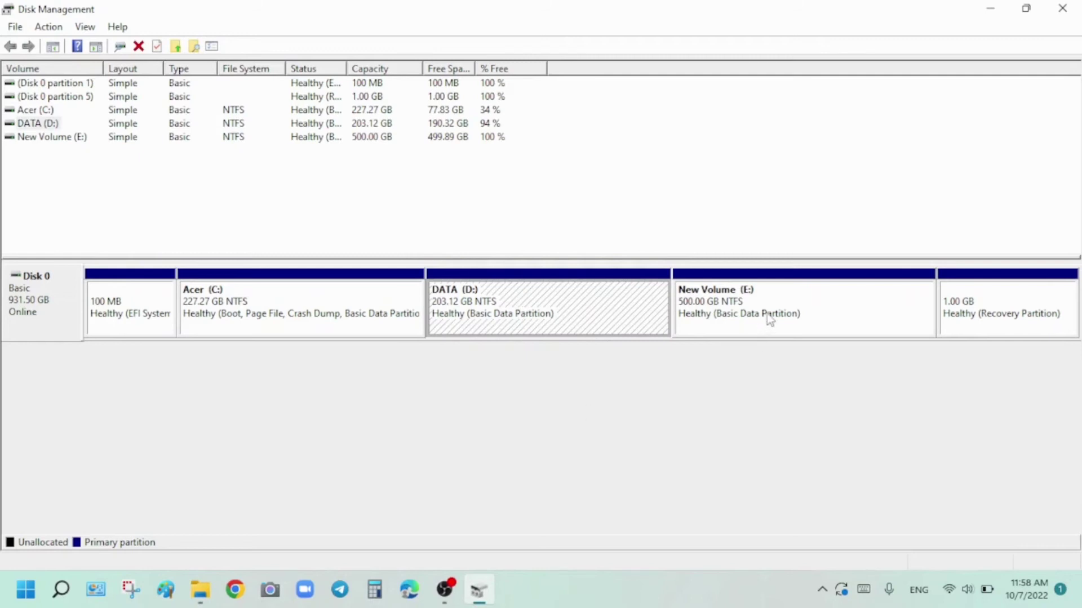
right_click(583, 311)
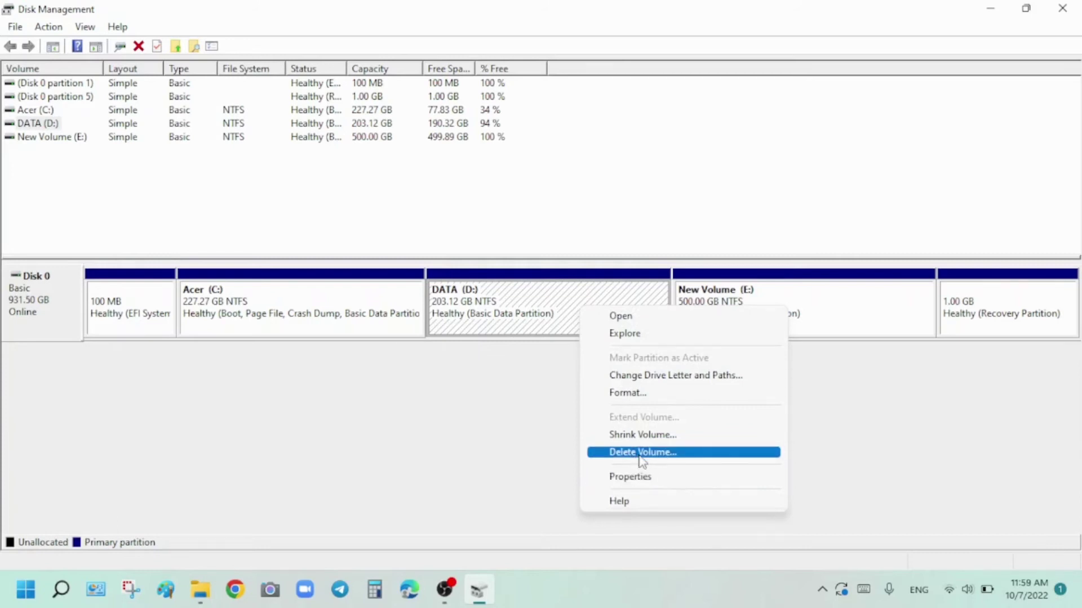
click(642, 453)
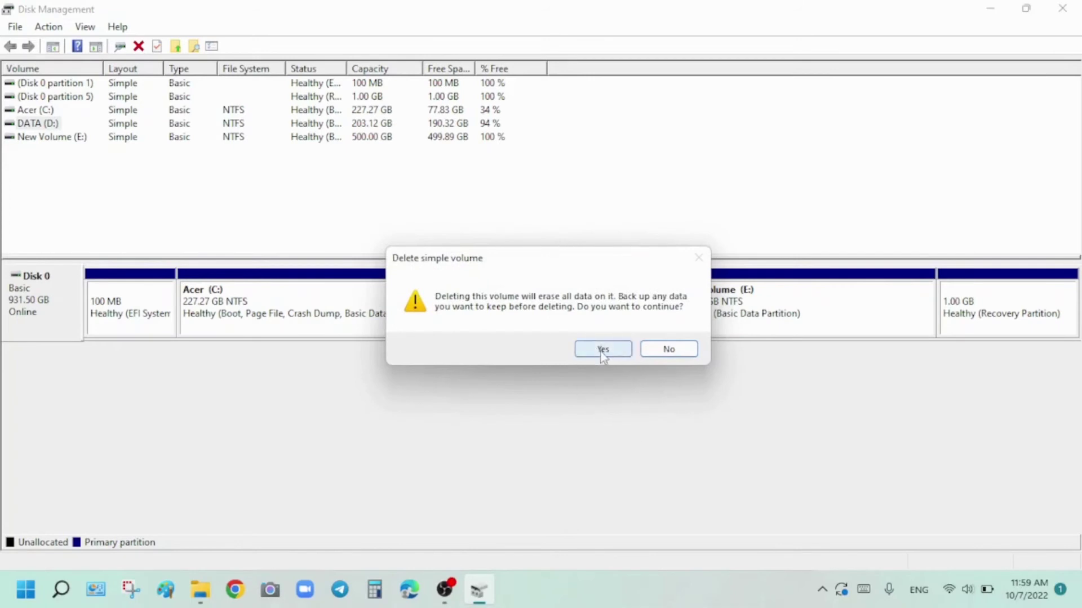
click(602, 350)
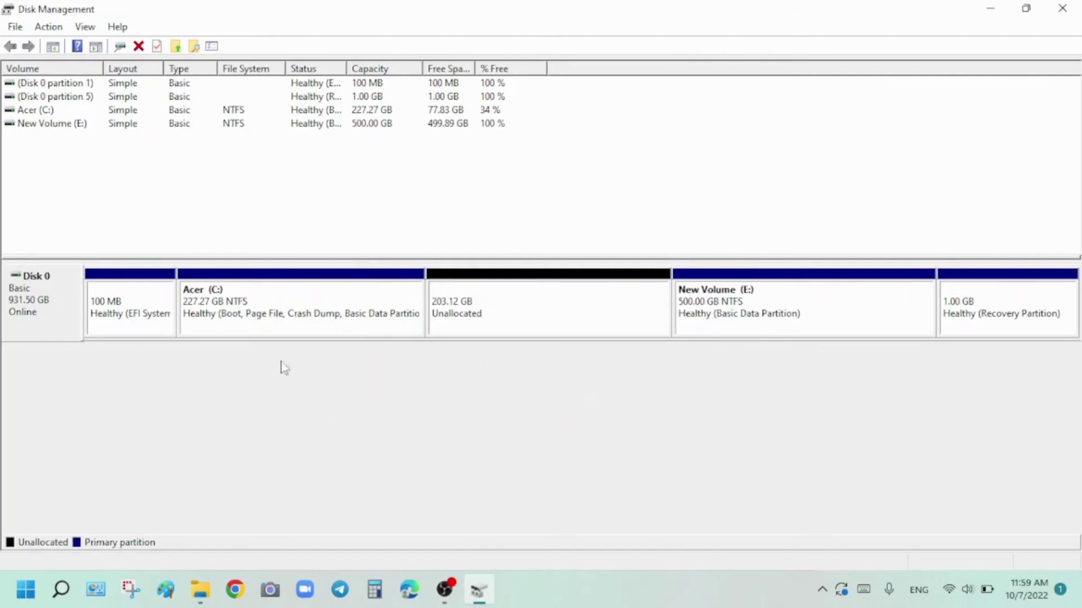
Step: Extend Acer (C:) by all 207998 MB of free space to 430.40 GB
right_click(244, 304)
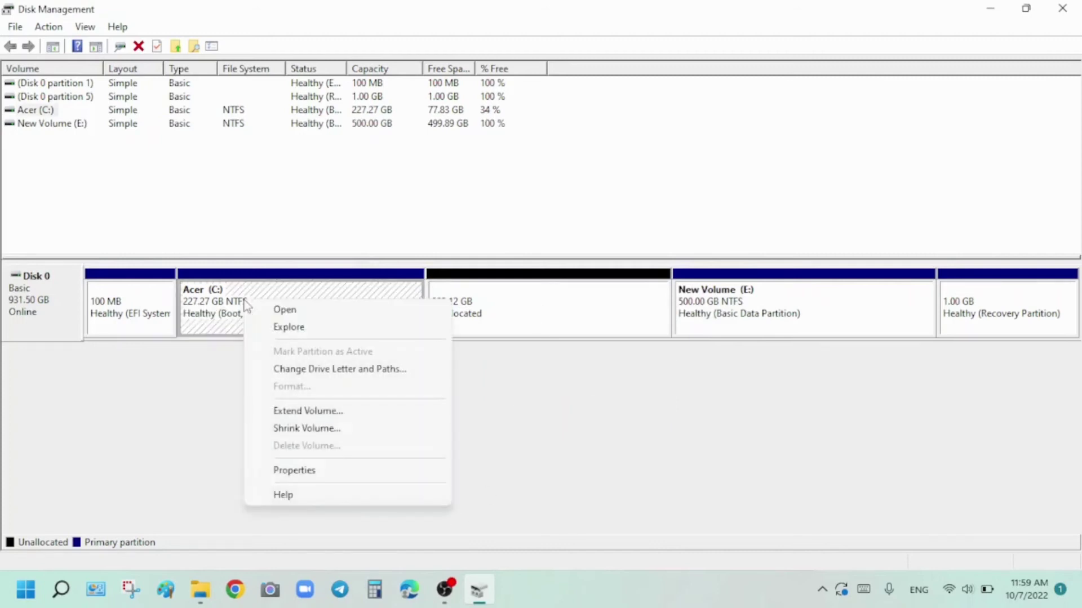
click(311, 417)
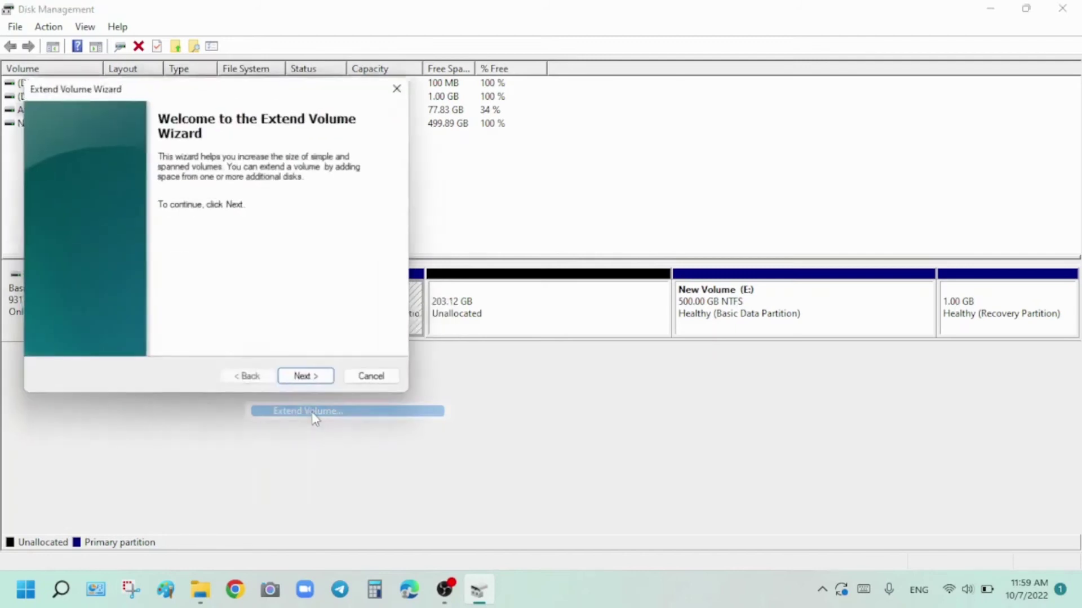
click(309, 381)
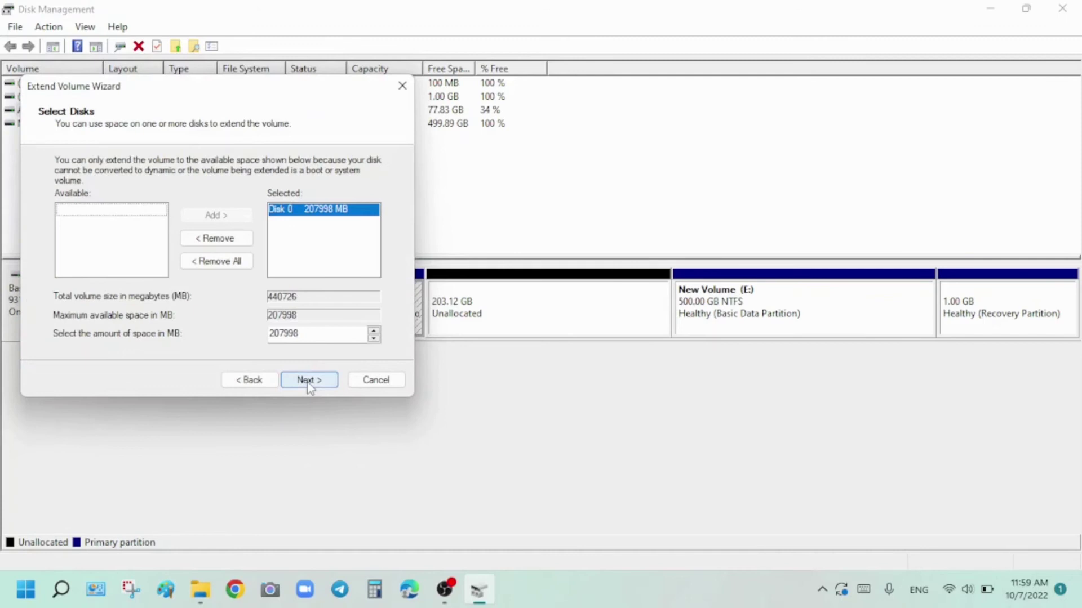
click(307, 382)
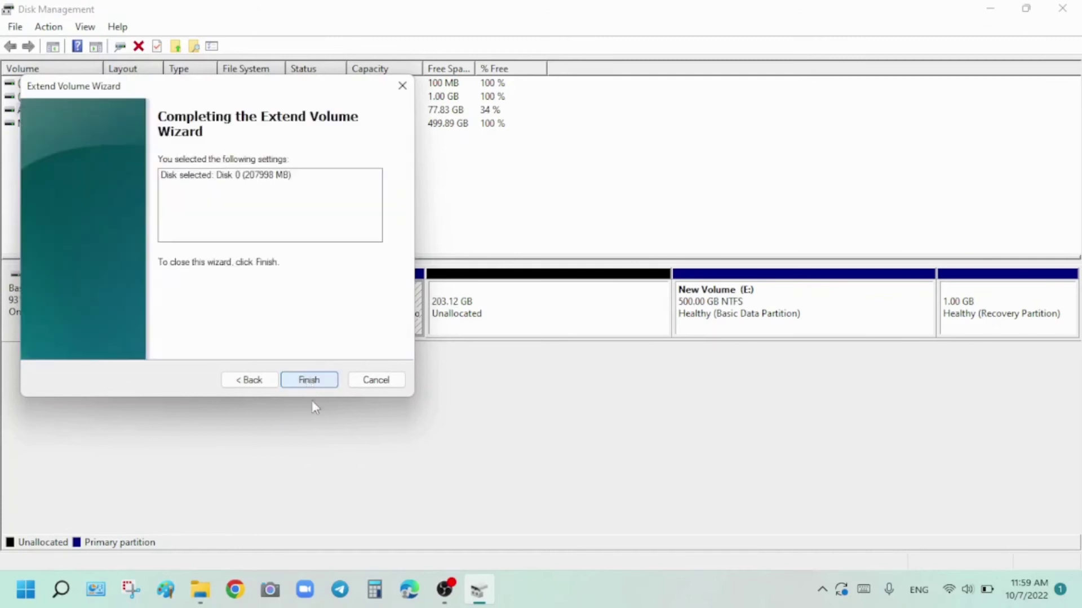
click(310, 381)
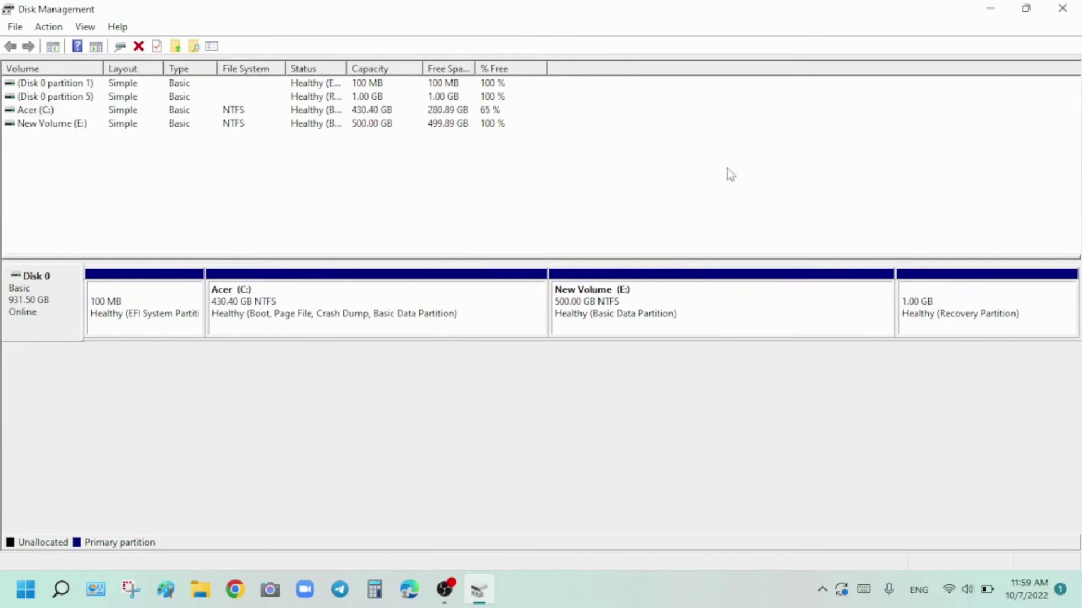
Step: Close Disk Management and check This PC shows Acer (C:) at 280 GB free of 430 GB
click(1062, 8)
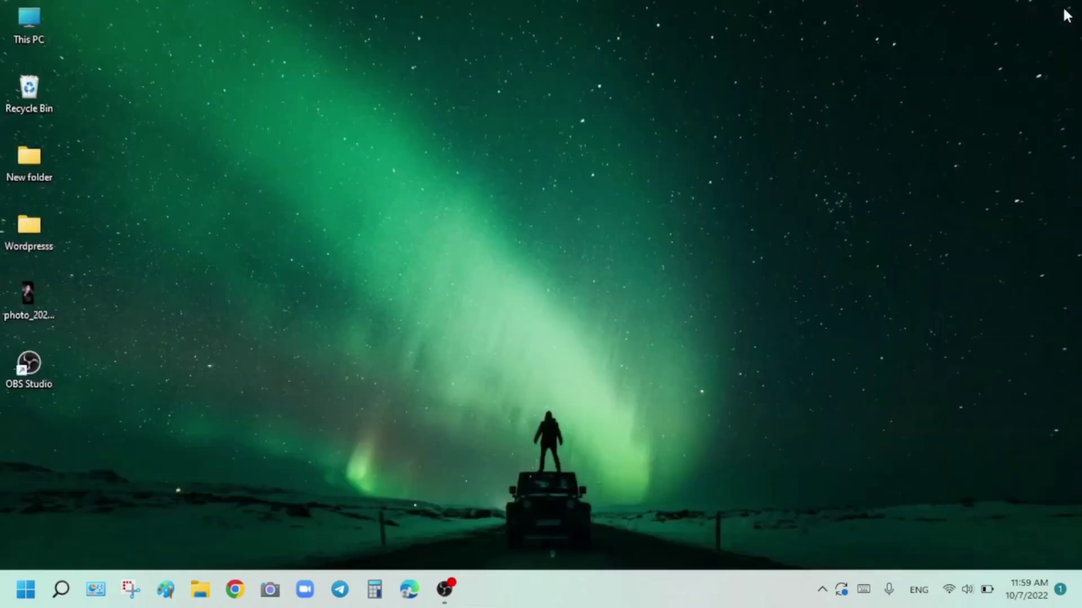
click(201, 588)
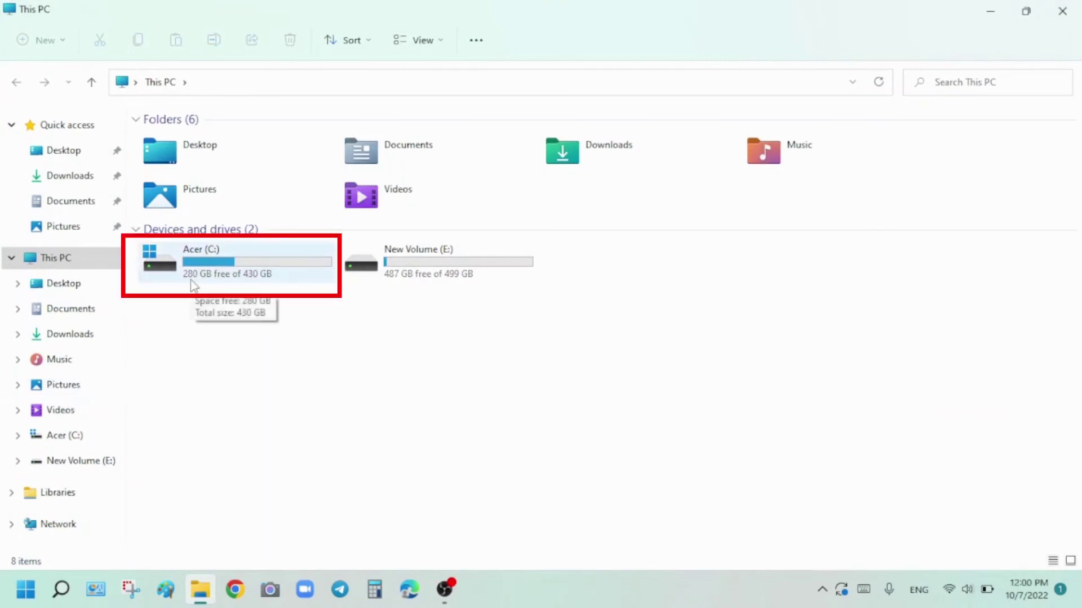
mouse_move(205, 285)
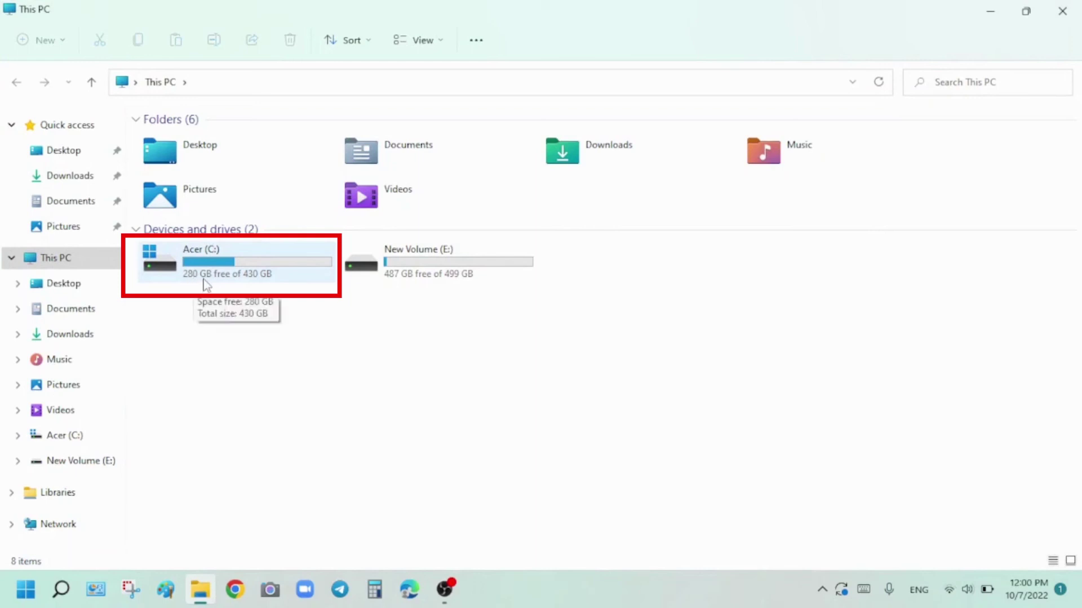
drag(324, 294, 145, 253)
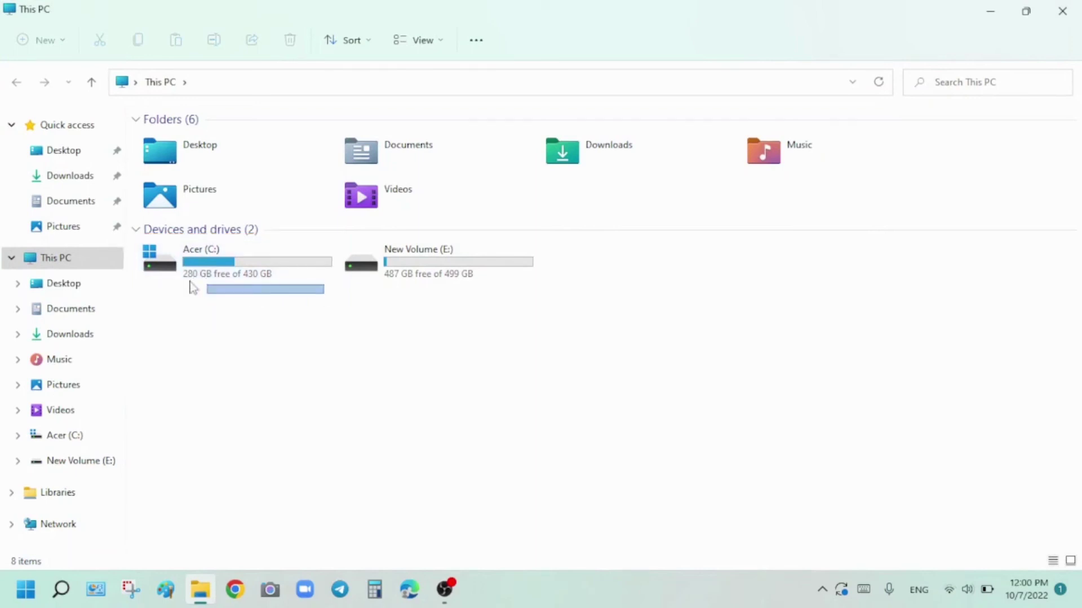